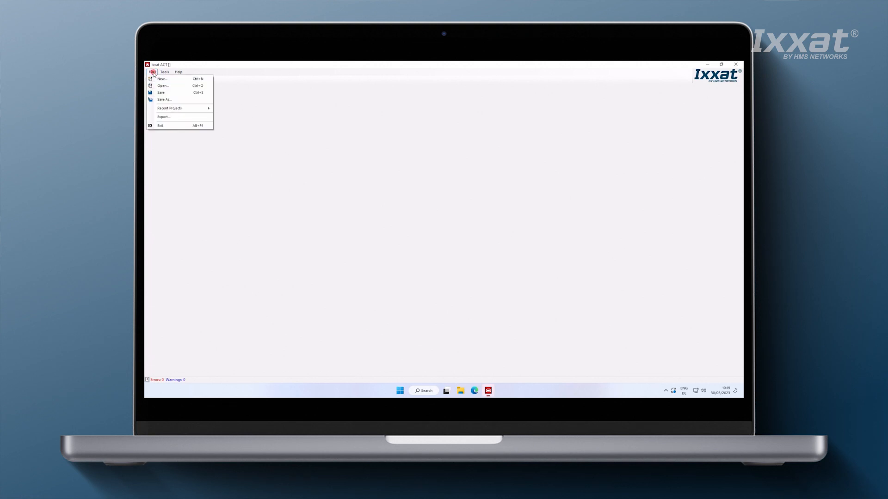
- Start a new project from the Logger Without Bus Description template with Ixxat CANnector S as the target platform
left_click(158, 79)
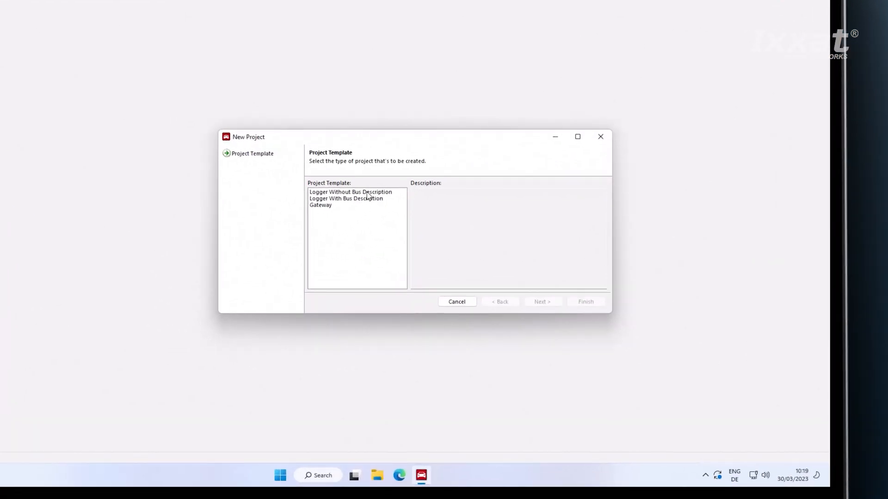
left_click(367, 193)
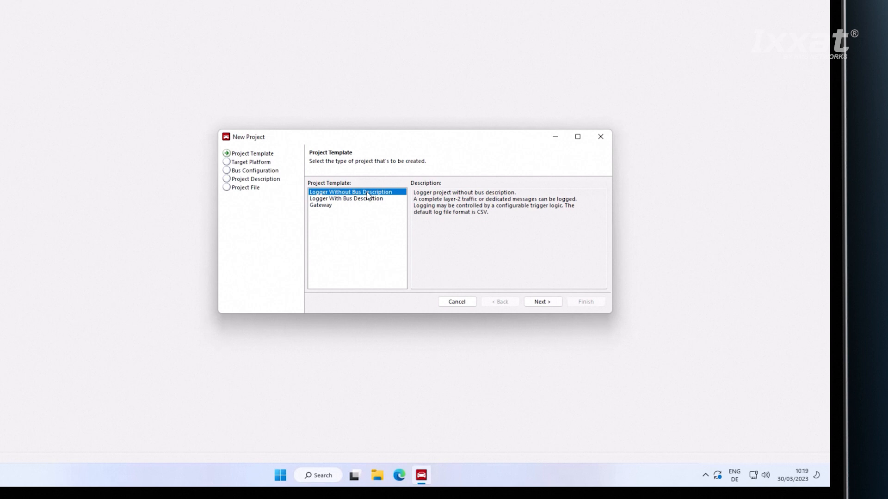
left_click(552, 303)
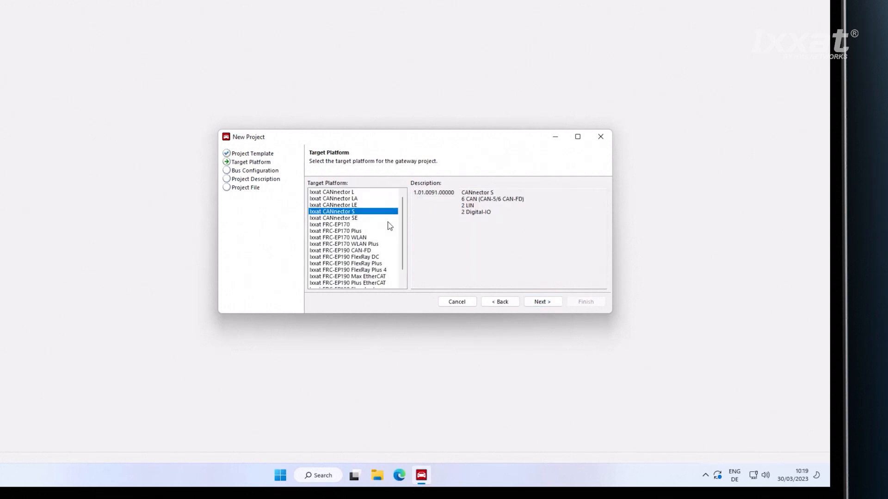
left_click(547, 303)
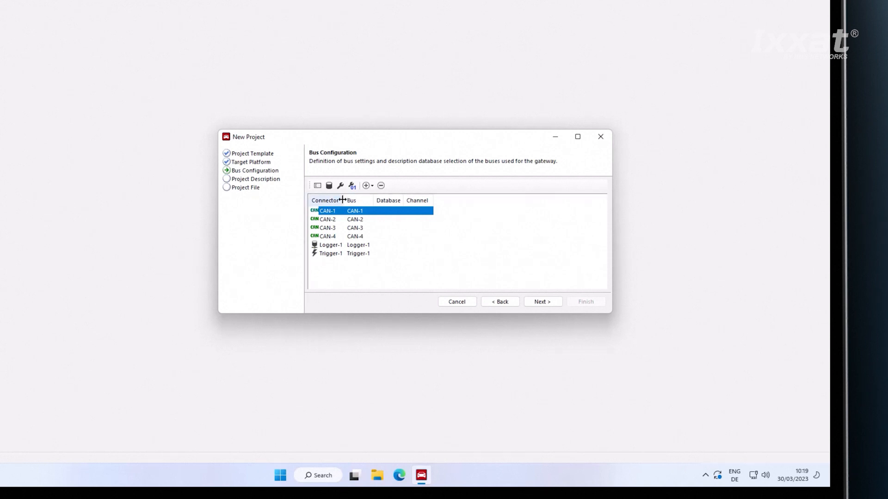
- Check the bus settings of CAN-1 through CAN-4 for standard 11-bit frames and 500 kbit/s timing
left_click(340, 186)
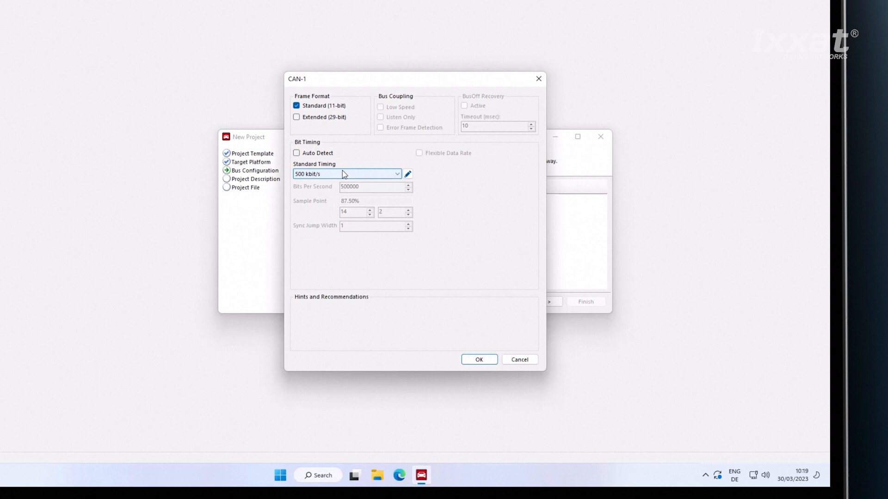
left_click(477, 360)
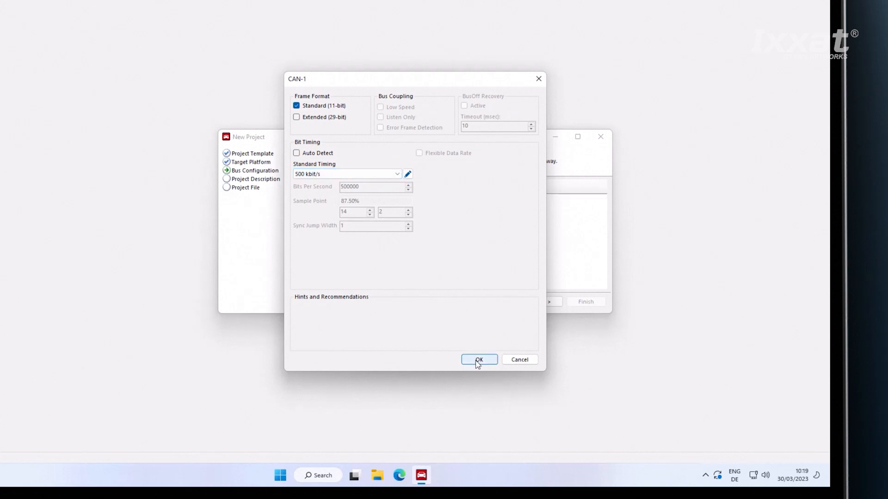
double_click(344, 221)
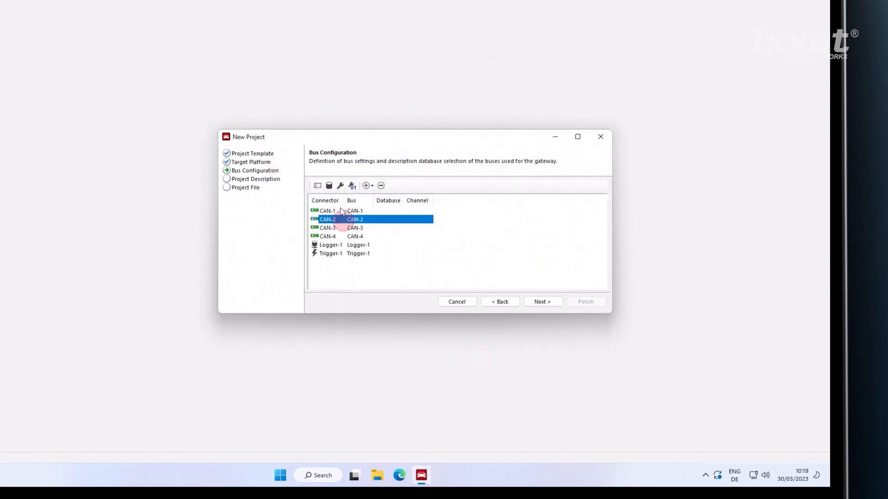
left_click(479, 360)
double_click(344, 228)
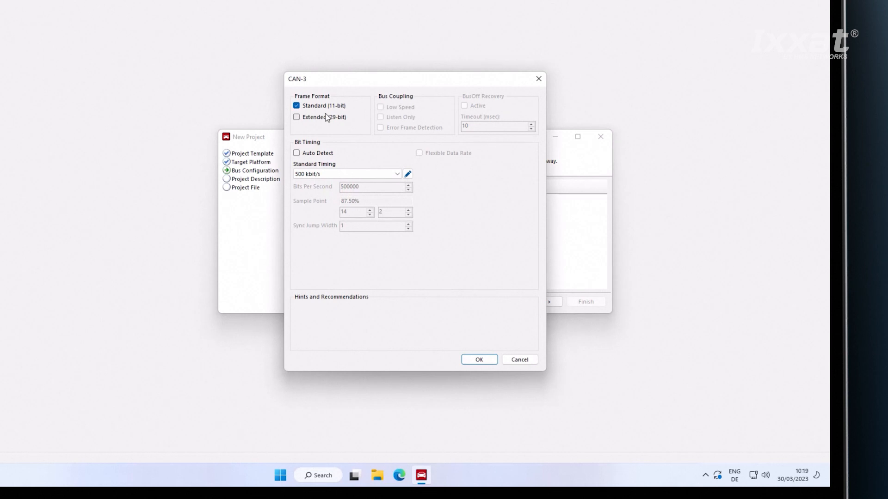
left_click(512, 364)
double_click(366, 237)
left_click(479, 361)
- Add CAN-5 without a database and enable Flexible Data Rate with 500 kbit/s standard and 2000 kbit/s fast timing
left_click(372, 187)
left_click(372, 187)
left_click(371, 185)
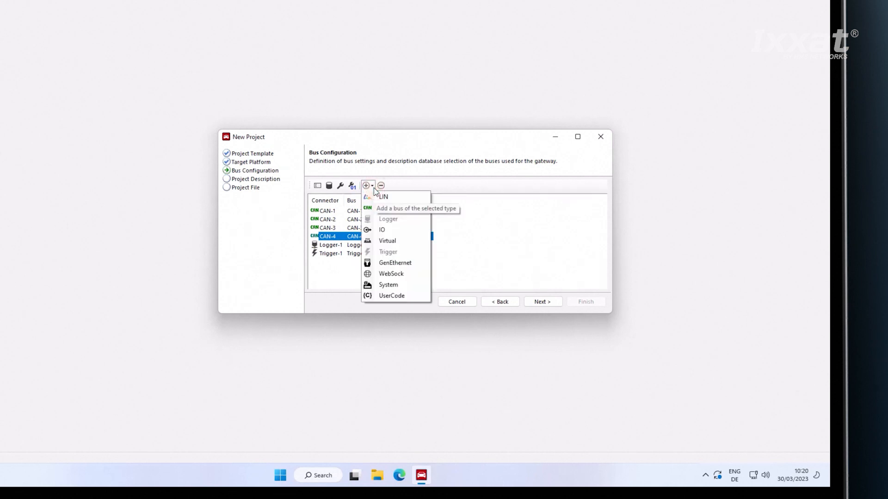
left_click(409, 210)
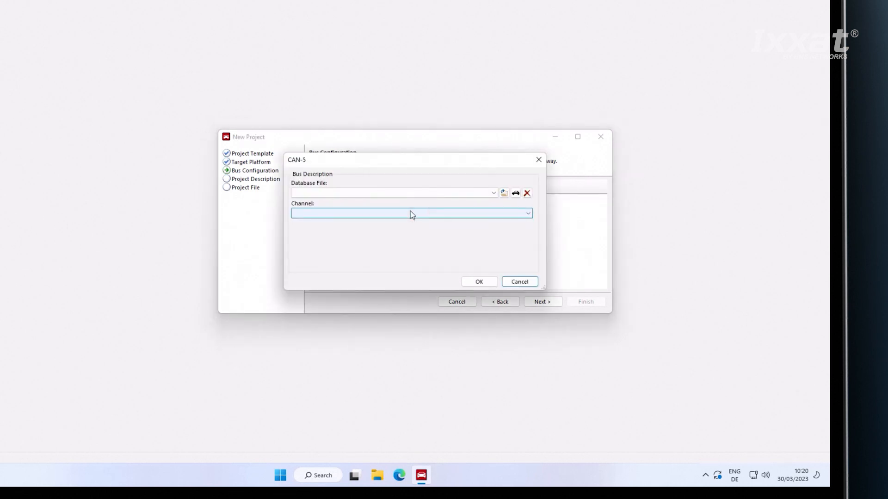
left_click(479, 282)
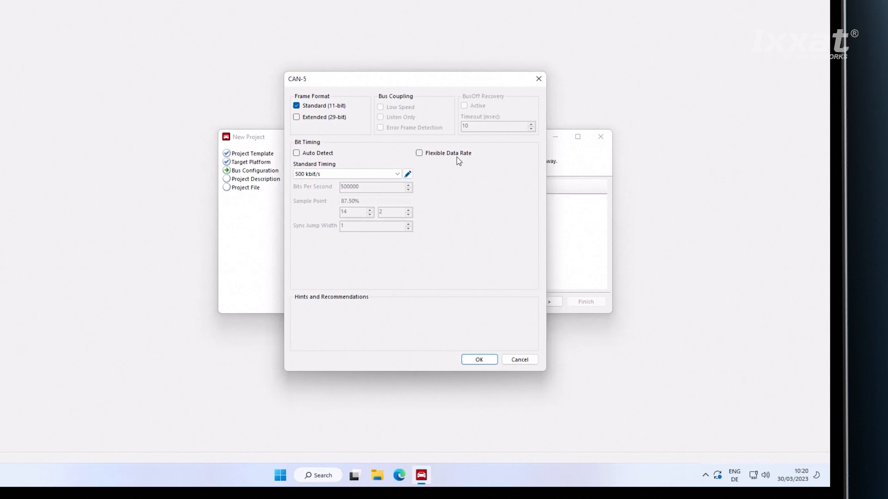
left_click(420, 153)
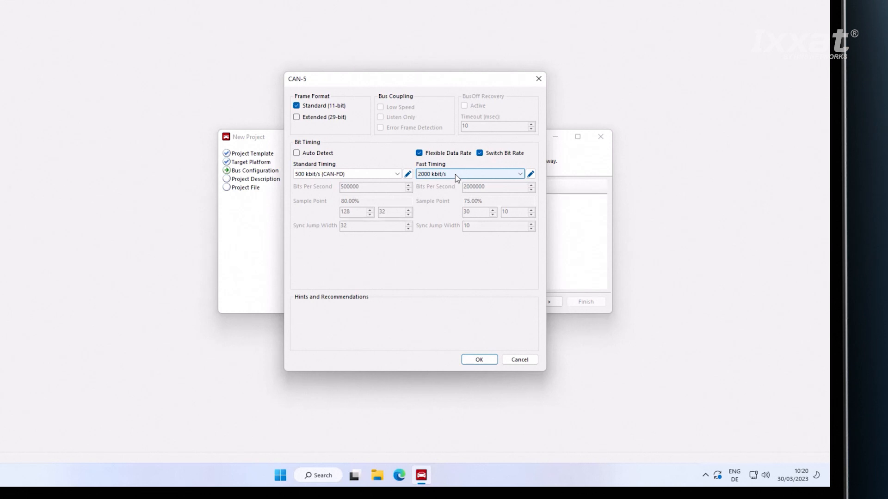
left_click(487, 363)
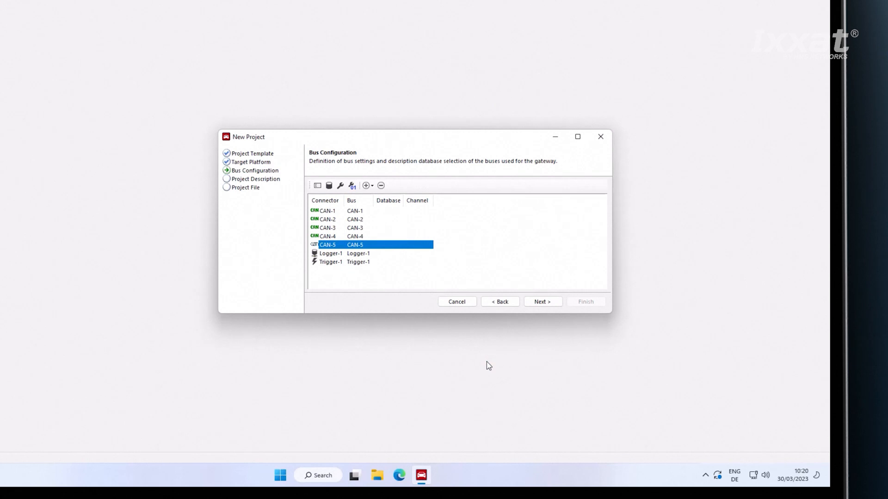
- Add CAN-6 without a database and enable Flexible Data Rate, keeping 500 kbit/s (CAN-FD) and 2000 kbit/s timing
left_click(367, 186)
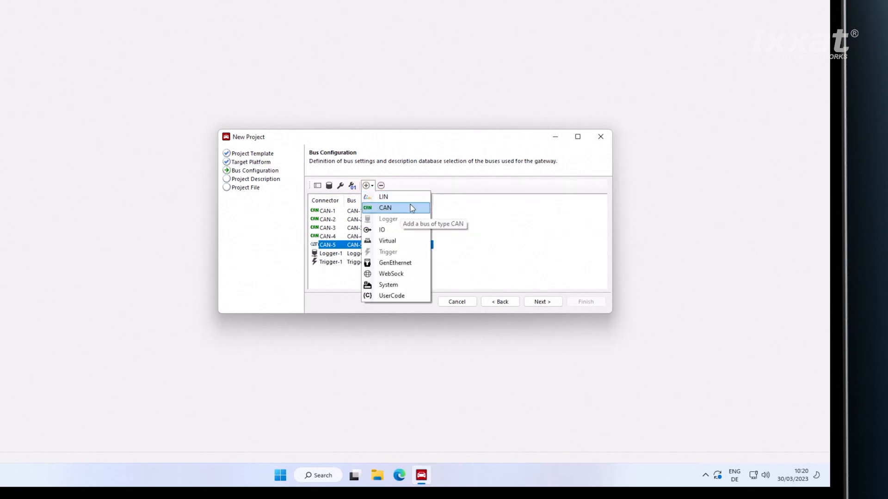
left_click(411, 206)
left_click(478, 281)
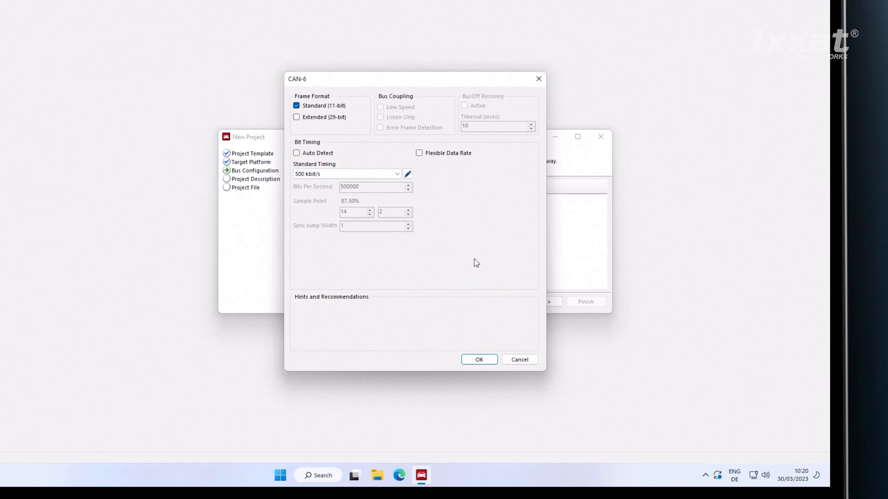
left_click(424, 154)
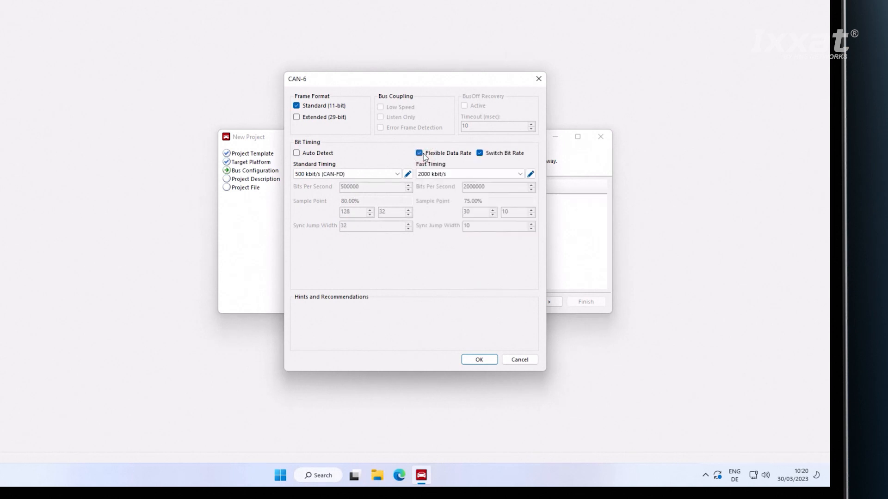
left_click(480, 361)
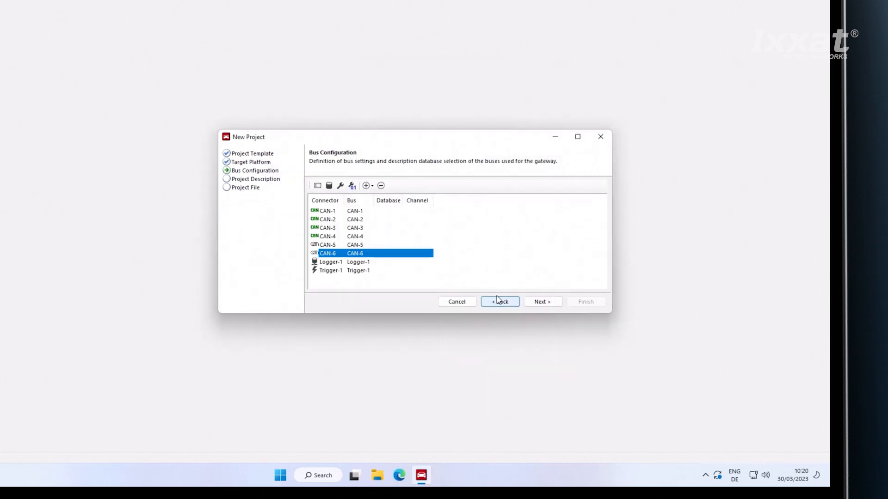
- Name the project MyFirstSimpleLogger and finish creating it with the default version, description and project file
left_click(544, 303)
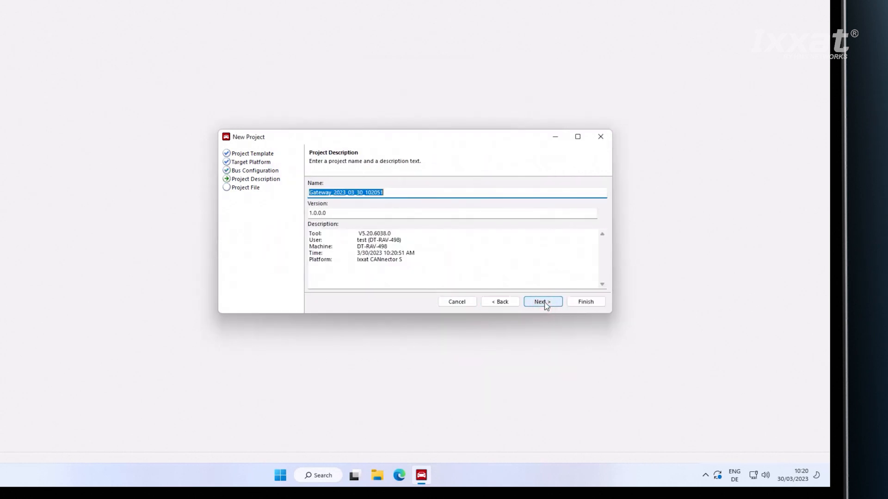
type("MyFirstSimpleLo")
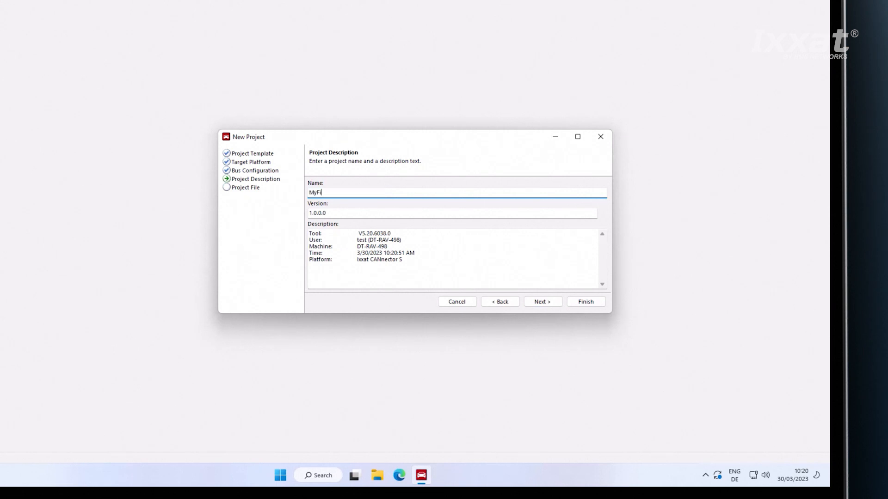
type("gger")
left_click(541, 303)
left_click(586, 301)
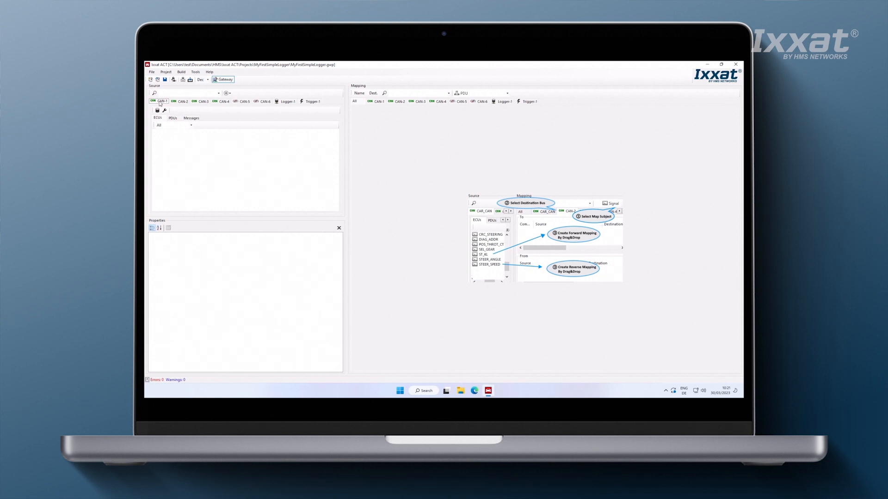
- Map the complete traffic of CAN-1, CAN-2, CAN-3 and CAN-4 to Logger-1
left_click(502, 103)
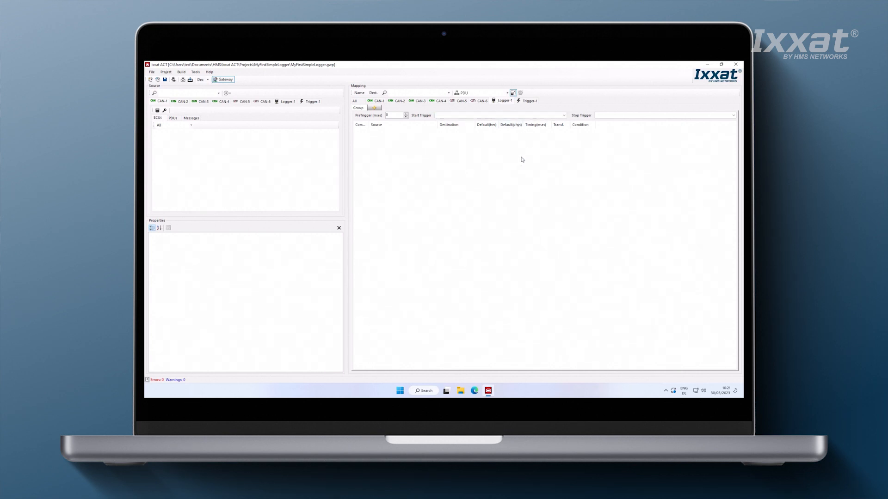
left_click_drag(157, 102, 396, 165)
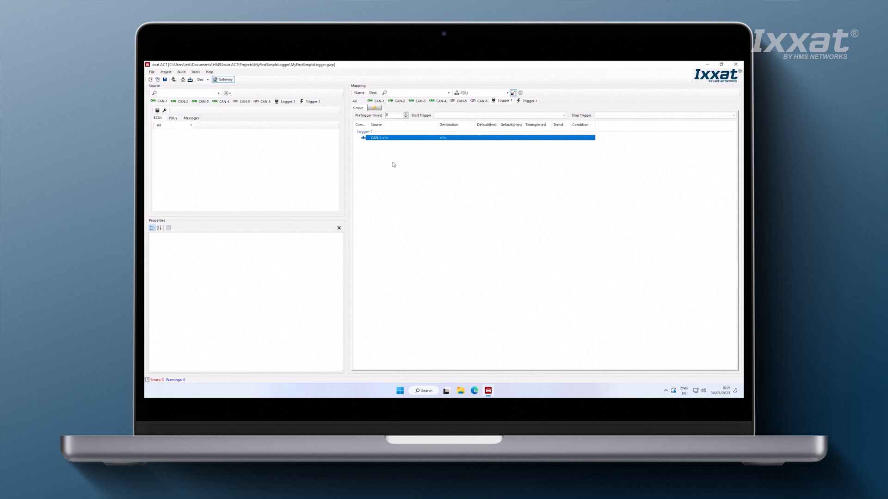
left_click_drag(183, 101, 373, 158)
left_click_drag(224, 102, 384, 158)
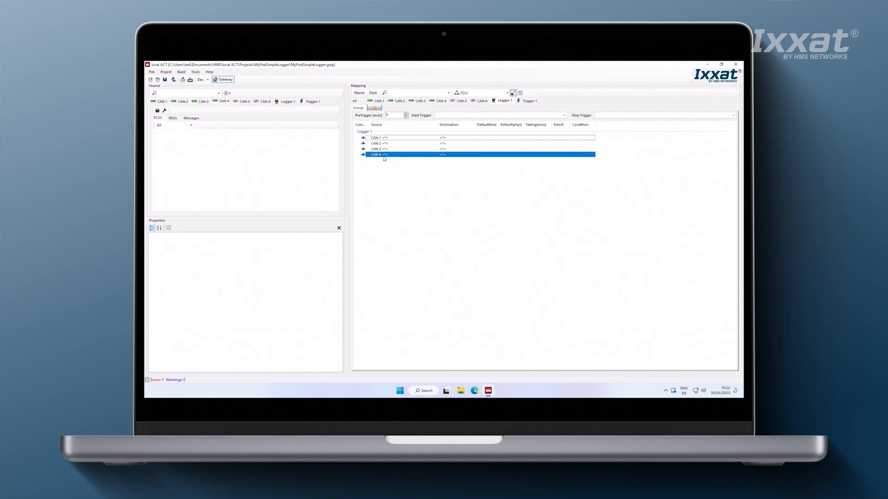
left_click_drag(244, 101, 331, 107)
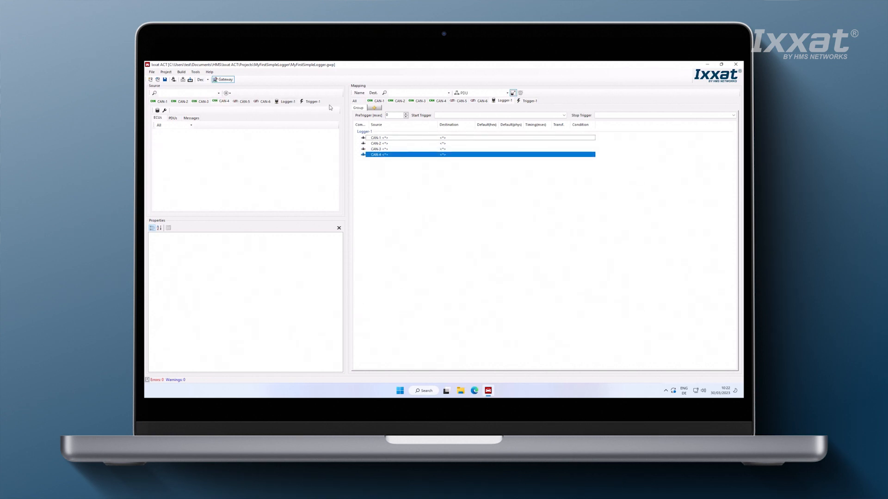
- Set the Logger-1 file format to BLF, keeping USB as target memory and New File as write mode
left_click(283, 102)
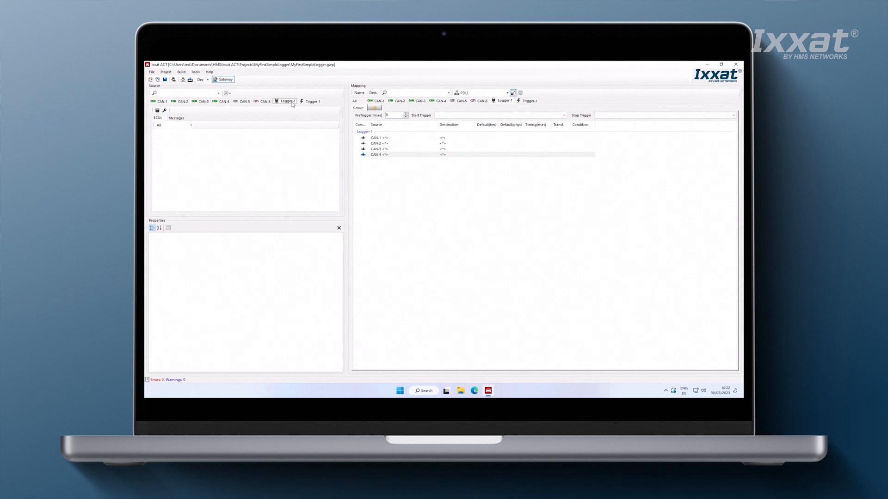
left_click(165, 110)
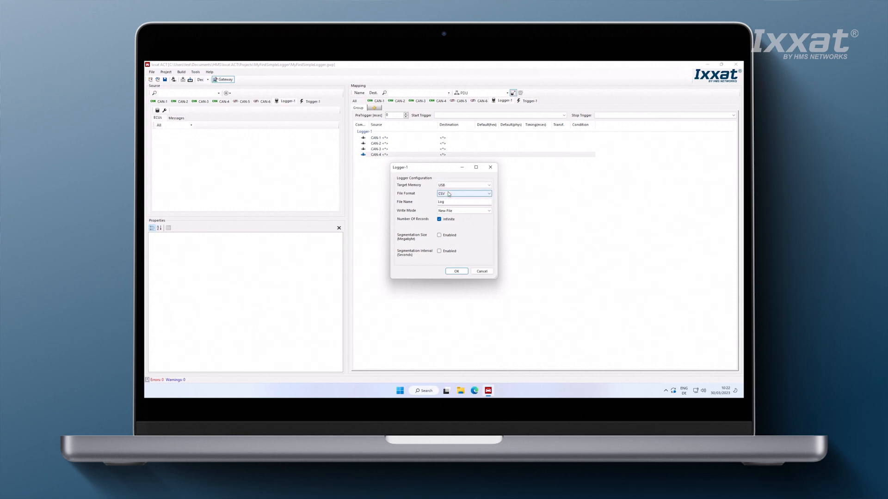
mouse_move(454, 196)
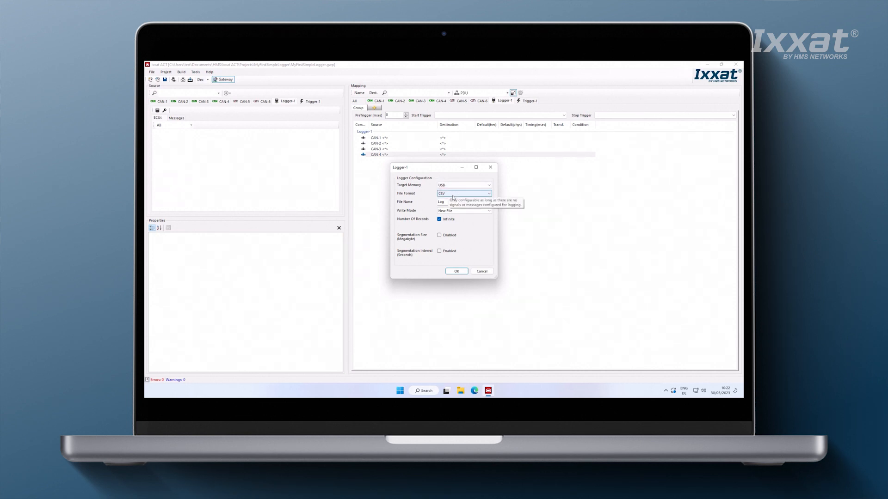
left_click(453, 195)
left_click(450, 211)
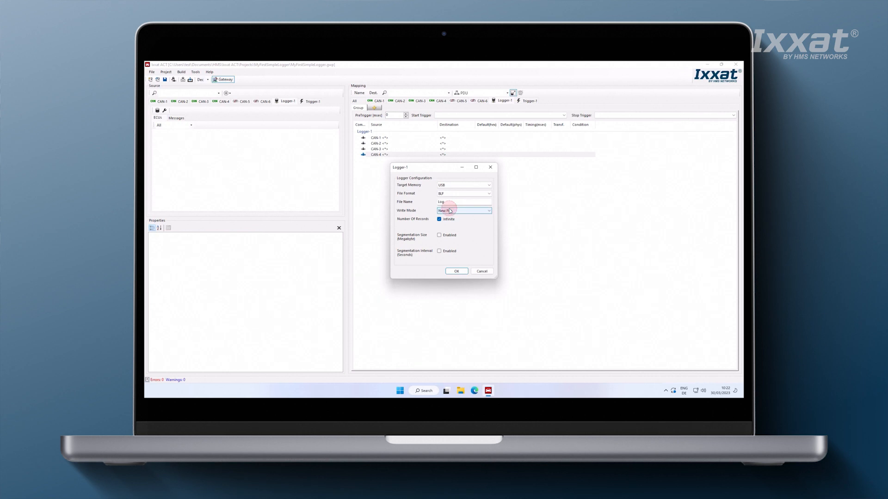
left_click(456, 272)
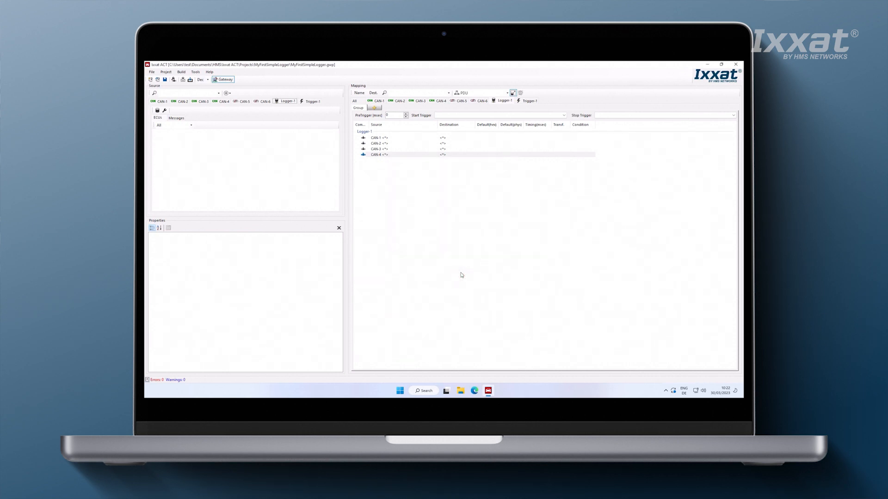
- Build the logger project and open IxAdmin for the download to the device
left_click(184, 81)
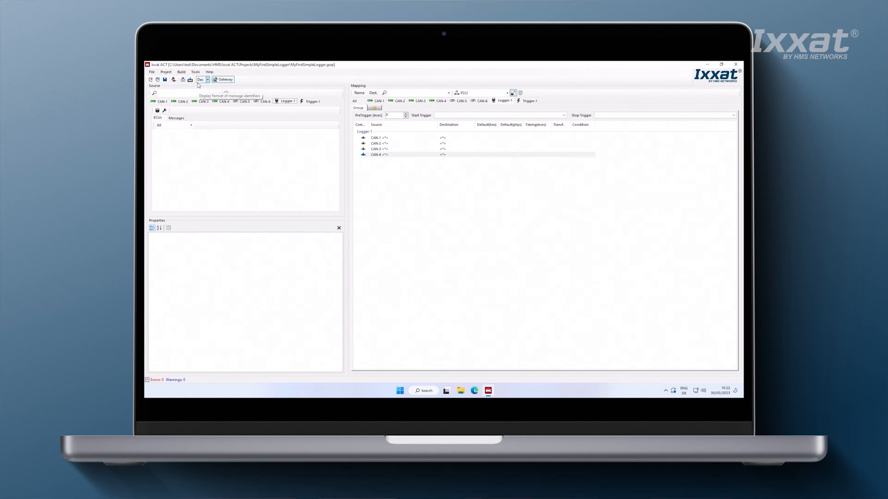
left_click(190, 80)
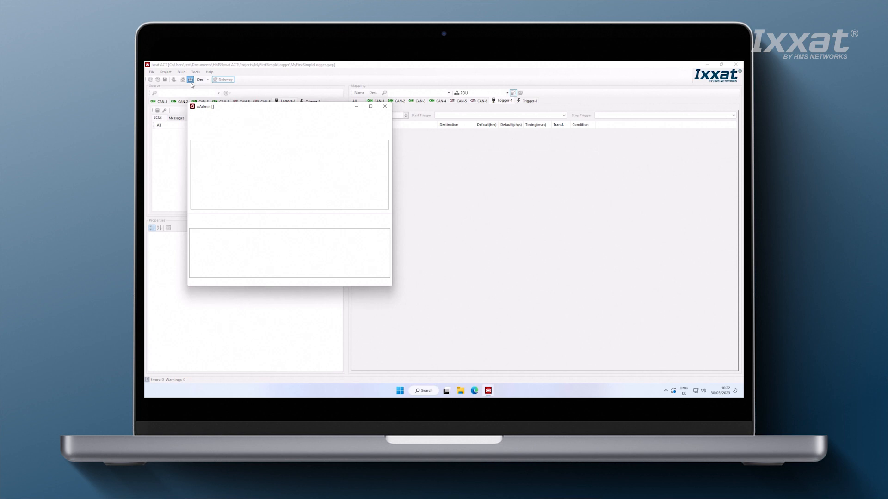